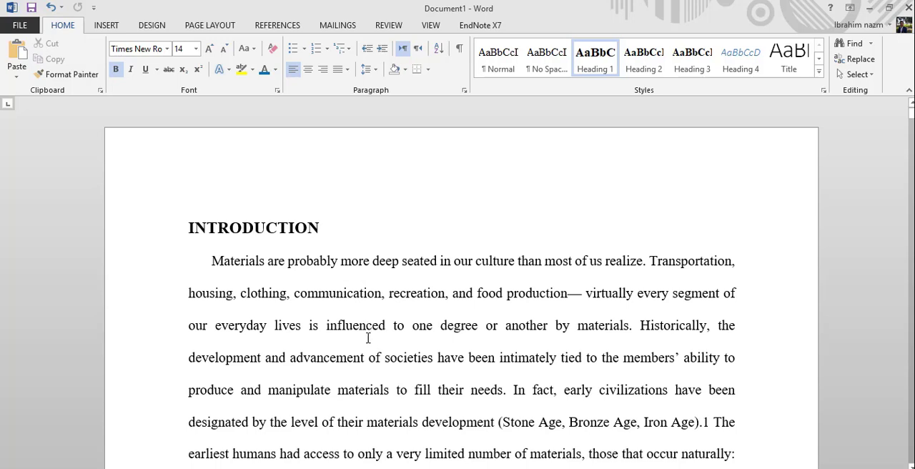
Start defining a new multilevel list with the extended options shown and link level 1 to the Heading 1 style
click(333, 228)
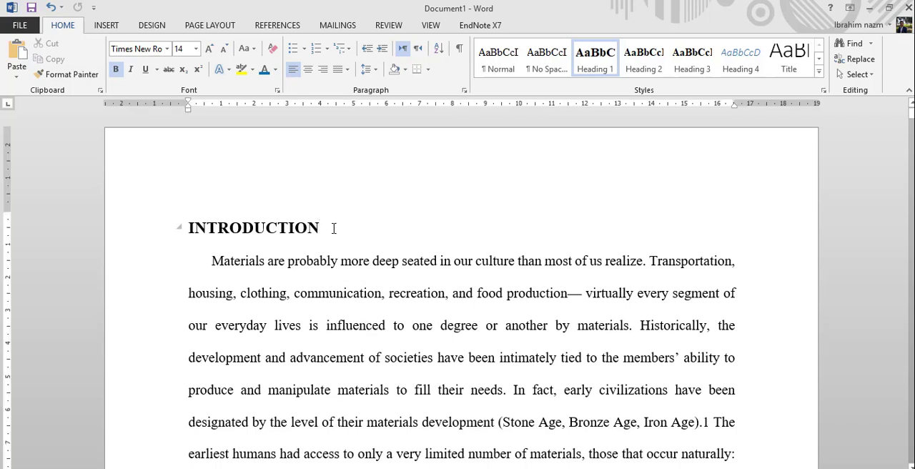
click(461, 266)
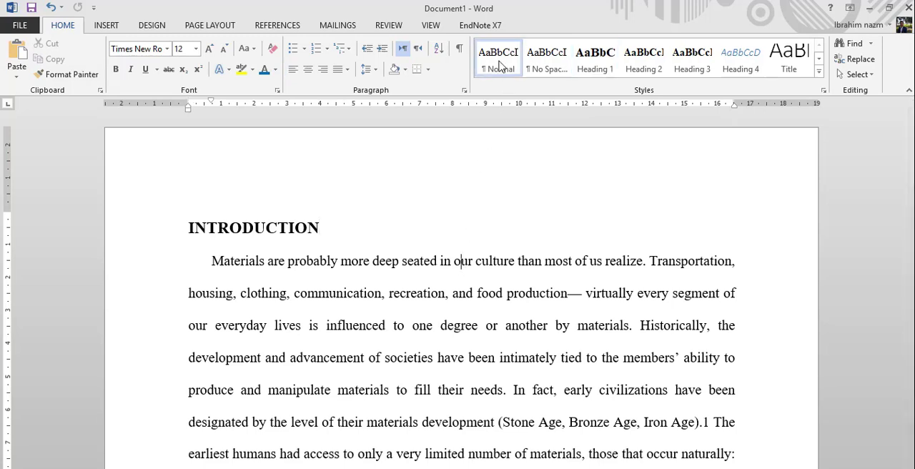
click(350, 49)
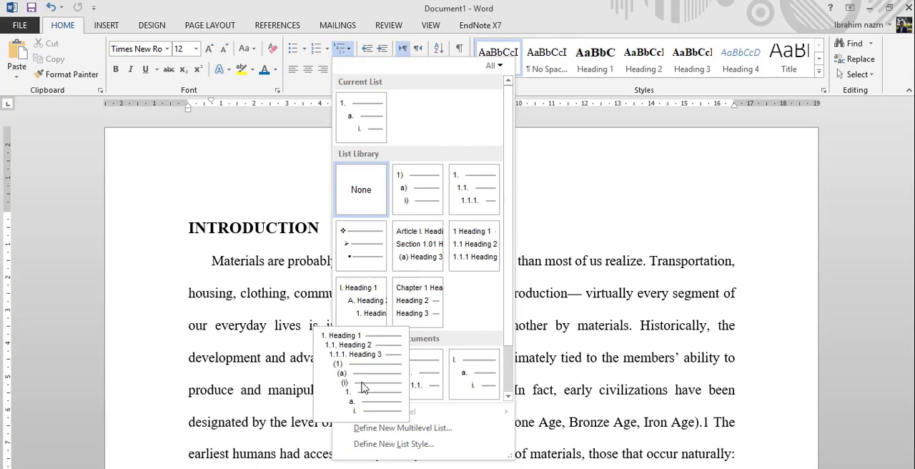
click(374, 427)
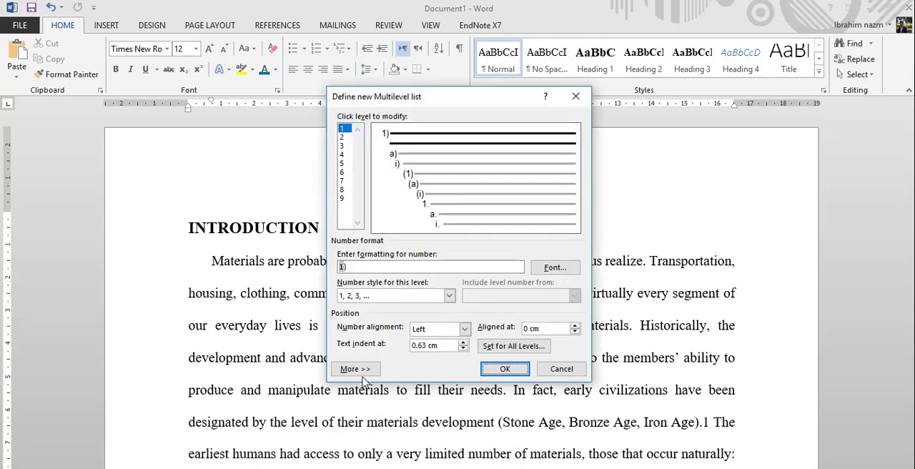
click(356, 392)
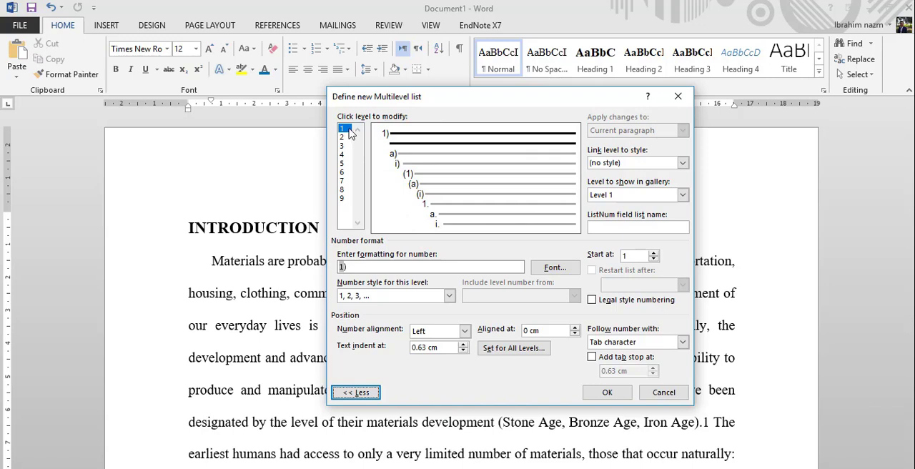
click(683, 164)
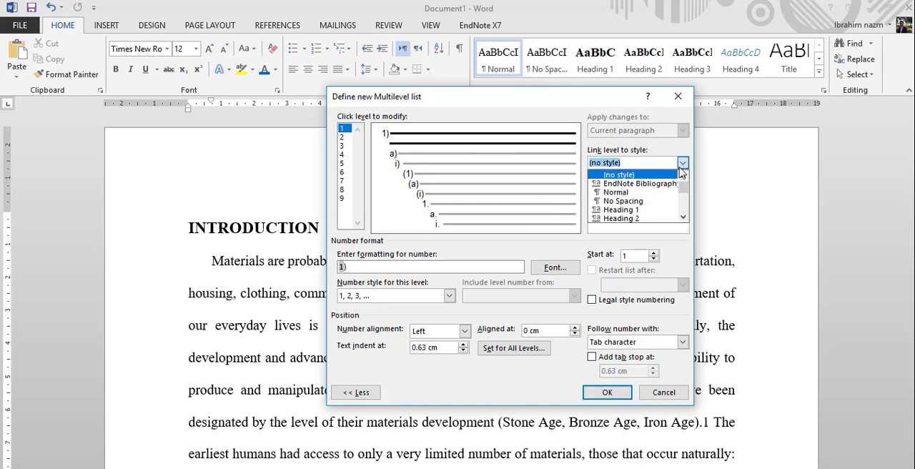
click(641, 209)
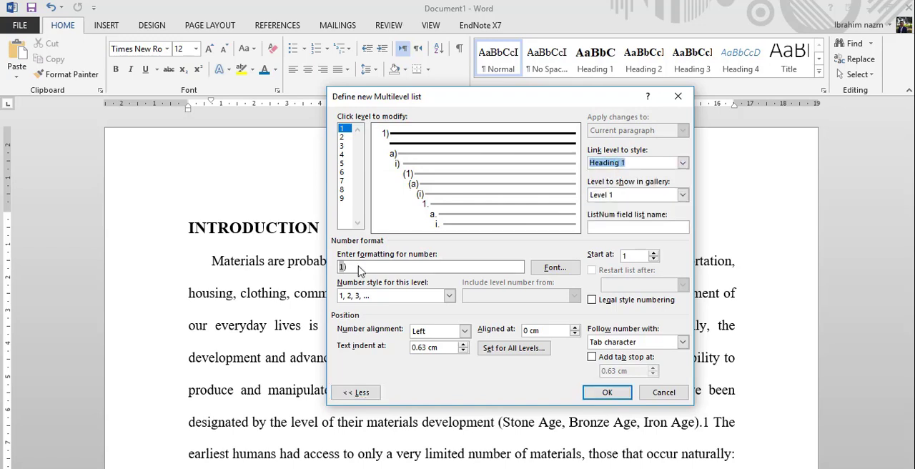
Replace the closing parenthesis in level 1's number format with a period, giving "1."
click(352, 267)
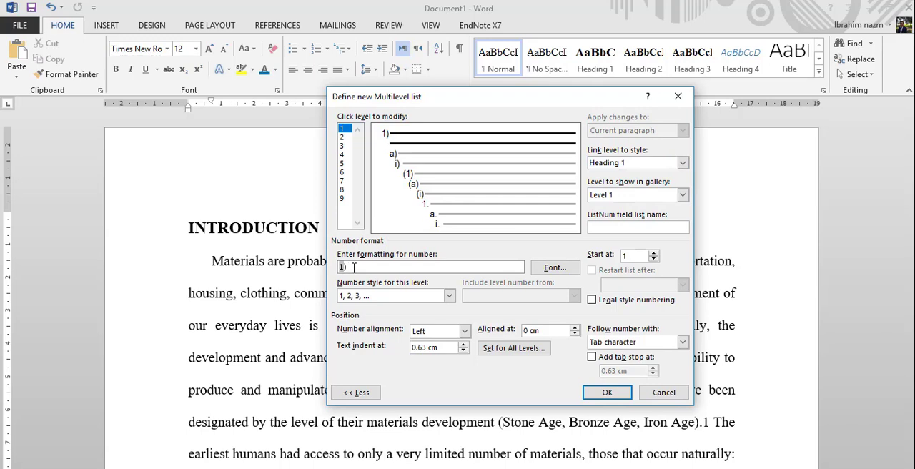
key(BackSpace)
text(.)
Link level 2 of the multilevel list to the Heading 2 style
click(343, 138)
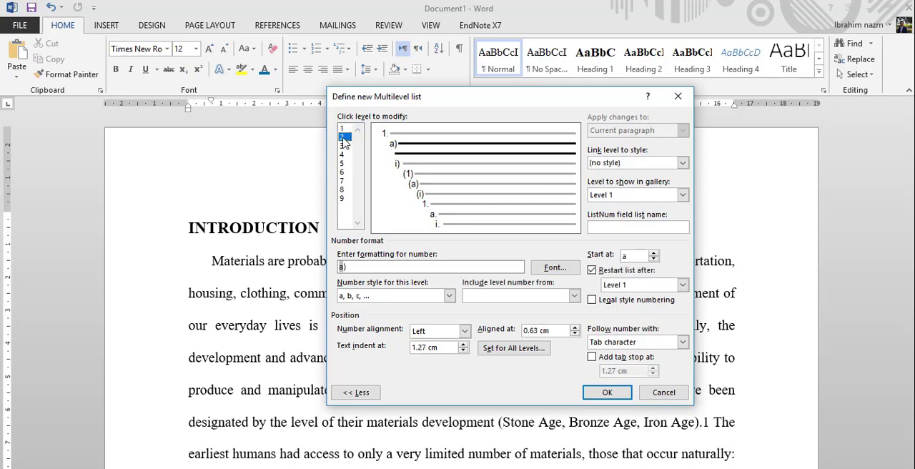
click(683, 163)
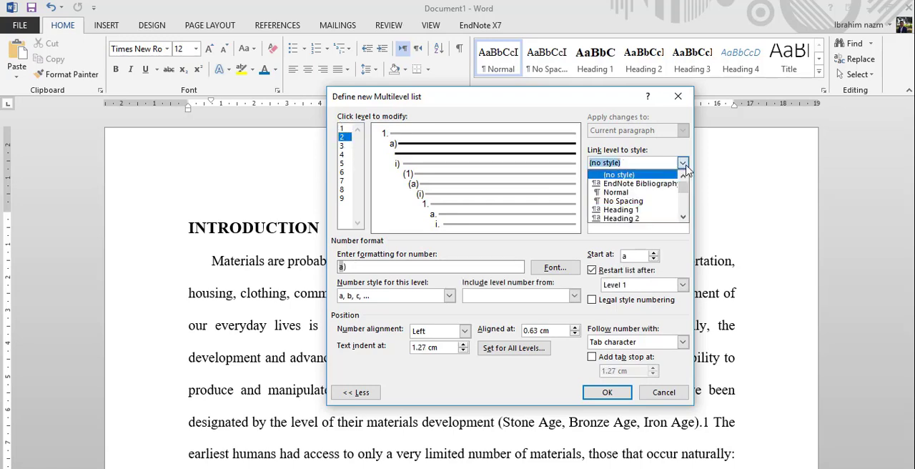
click(636, 219)
Build level 2's number format as "1.1." from the included level 1 number, a period and the 1, 2, 3, … number style
click(354, 269)
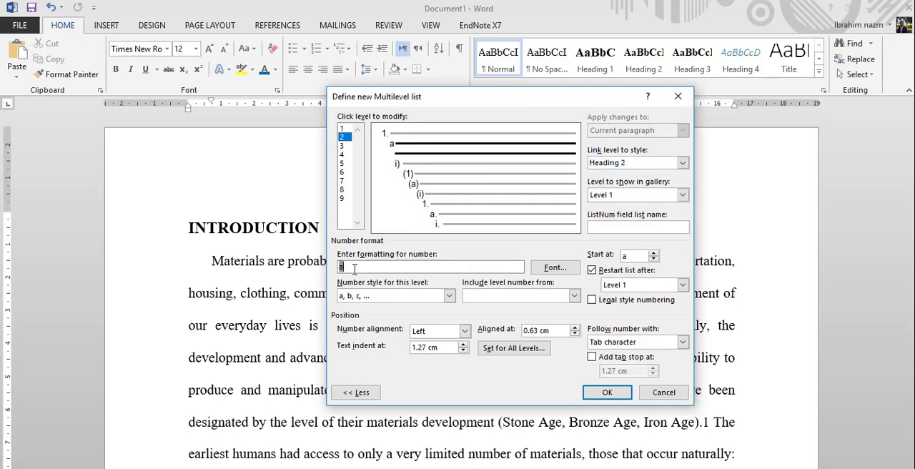
key(BackSpace)
click(574, 296)
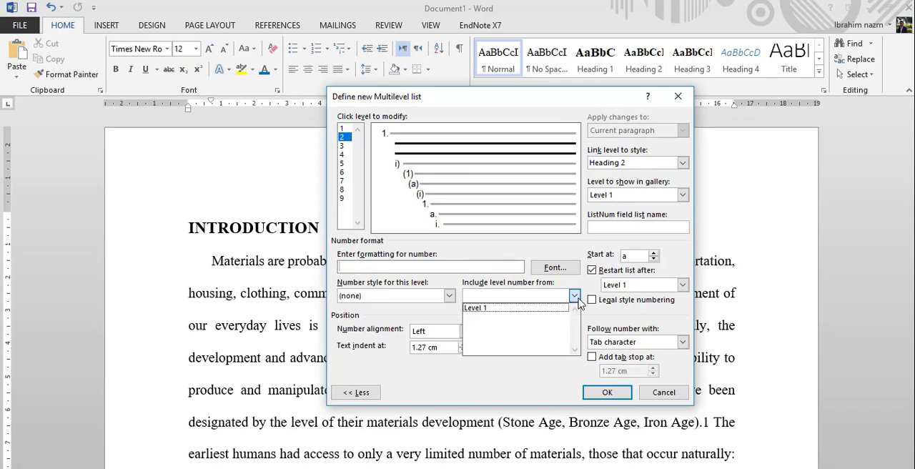
click(509, 309)
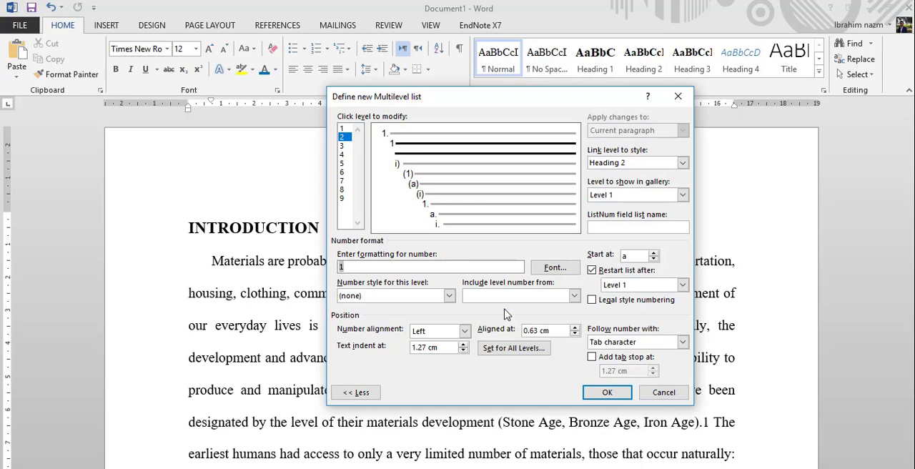
text(.)
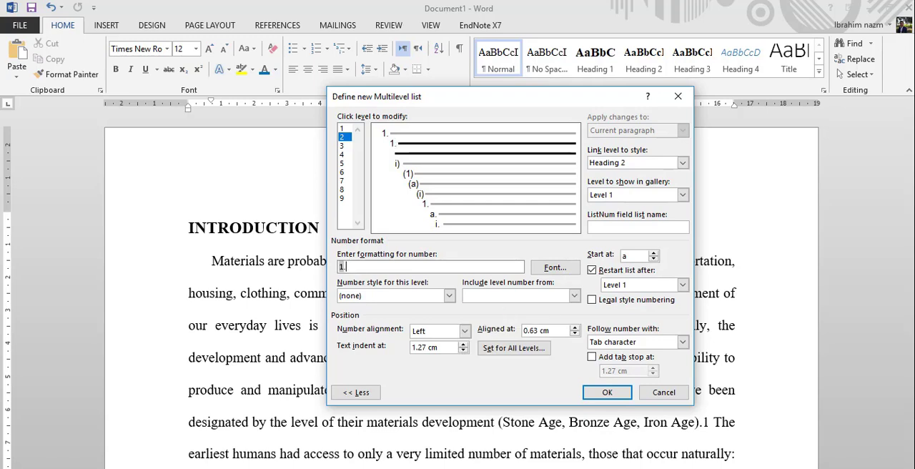
click(449, 295)
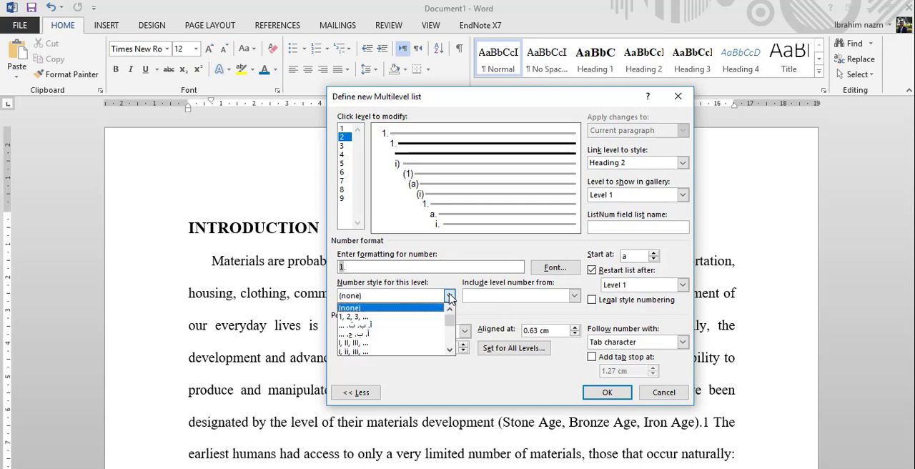
click(357, 317)
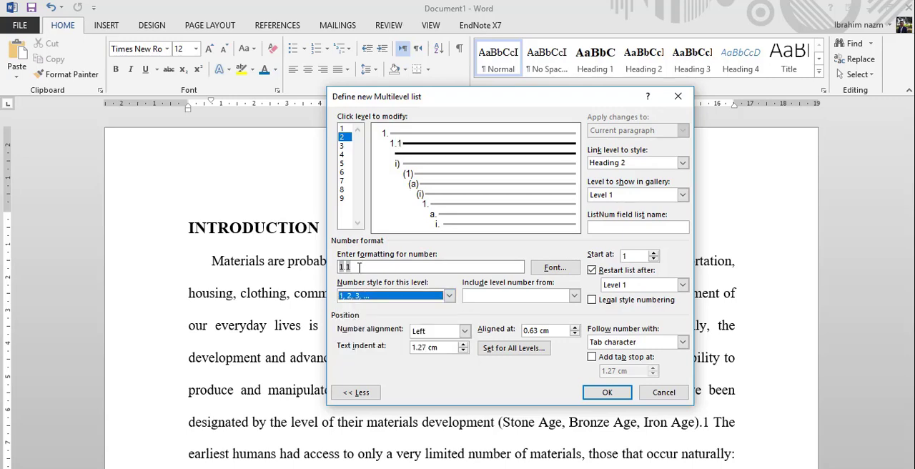
Link level 3 of the multilevel list to the Heading 3 style
click(342, 146)
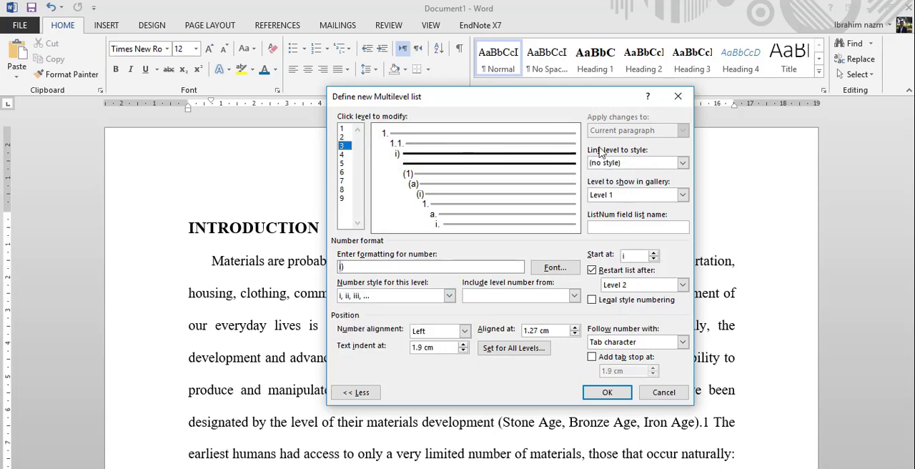
click(683, 163)
scroll(661, 211, down, 1)
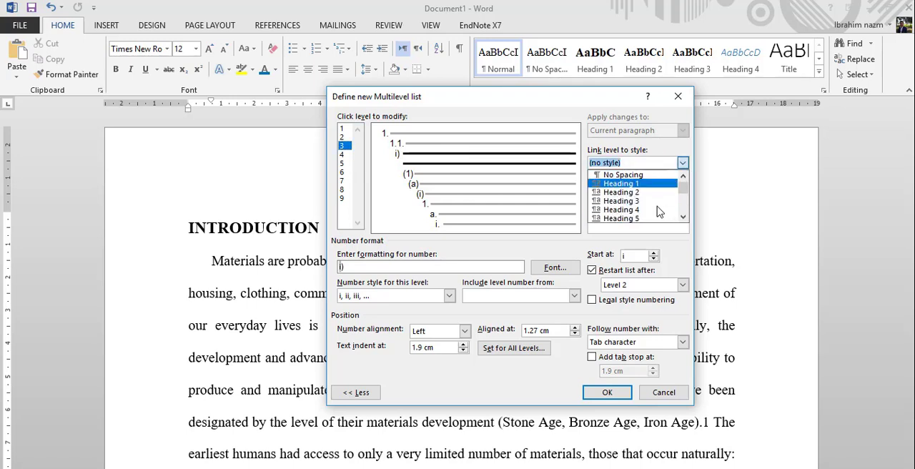
click(639, 204)
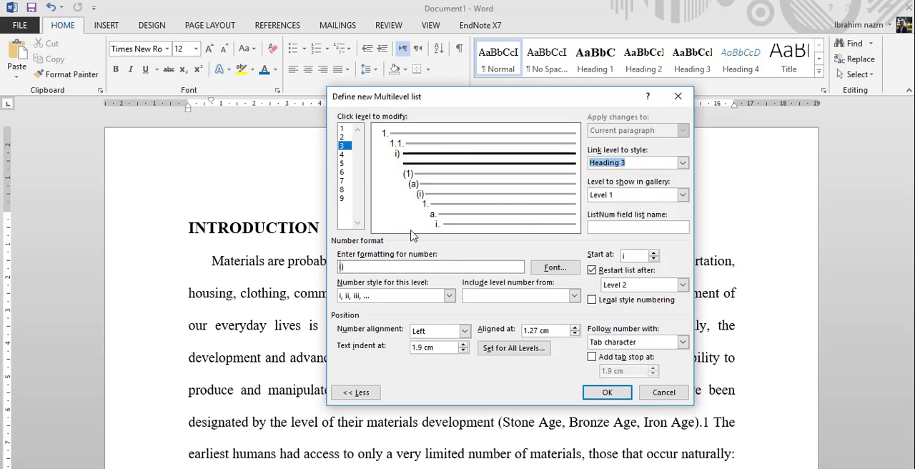
Replace level 3's number format with the included level 1 and level 2 numbers, each followed by a period
click(362, 269)
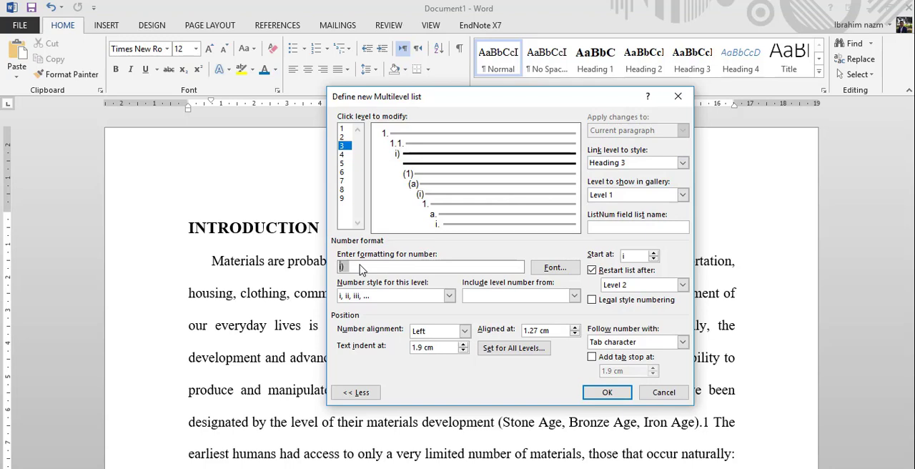
key(BackSpace)
key(BackSpace)
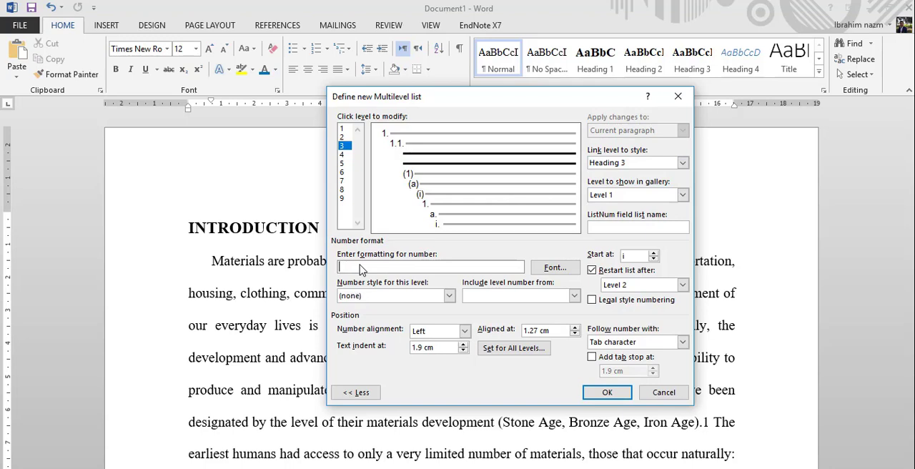
click(574, 296)
click(533, 307)
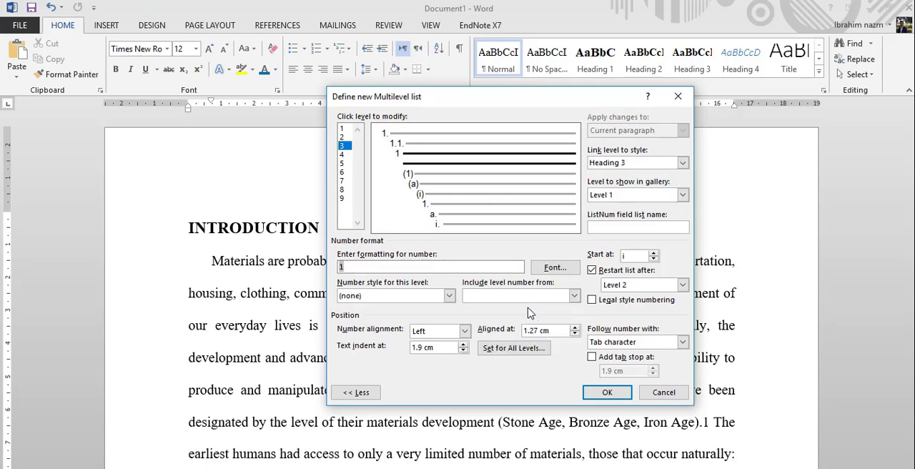
text(.)
click(575, 296)
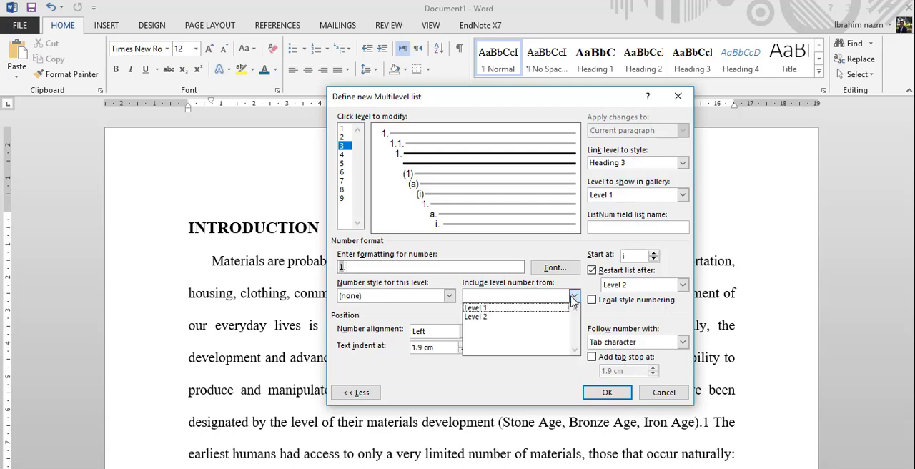
click(479, 318)
text(.)
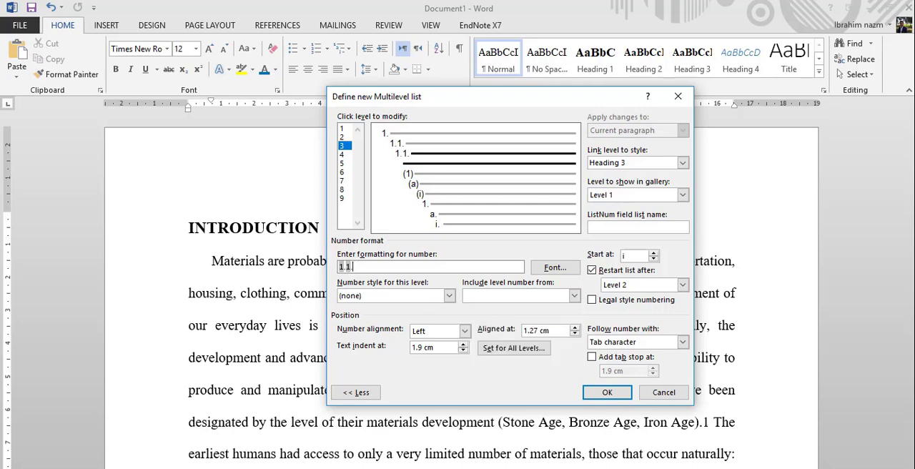
Set level 3's number style to 1, 2, 3, … and apply the new multilevel list to the document
click(449, 296)
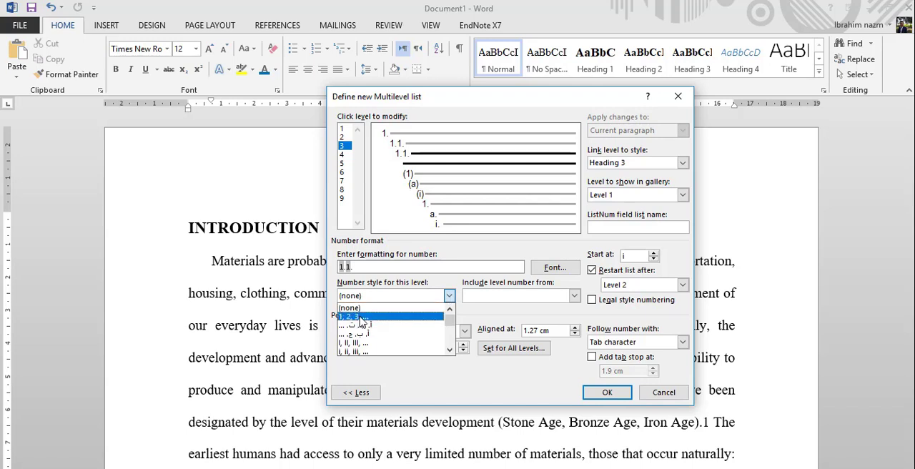
click(361, 317)
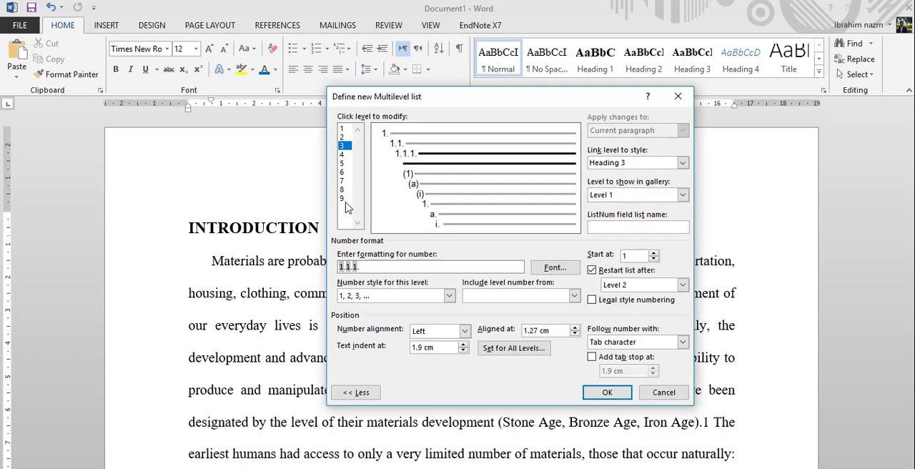
click(607, 392)
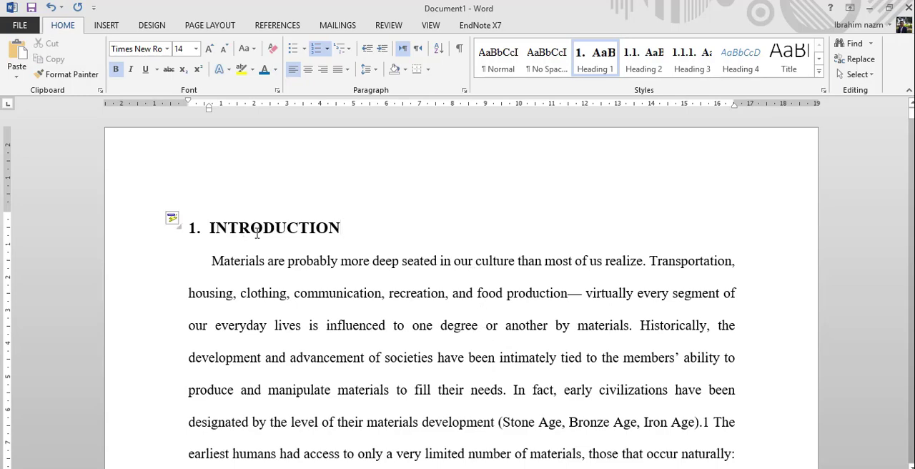
Examine the automatic numbering of the headings through the document, from the introduction to the Damping capacity section
scroll(313, 235, down, 15)
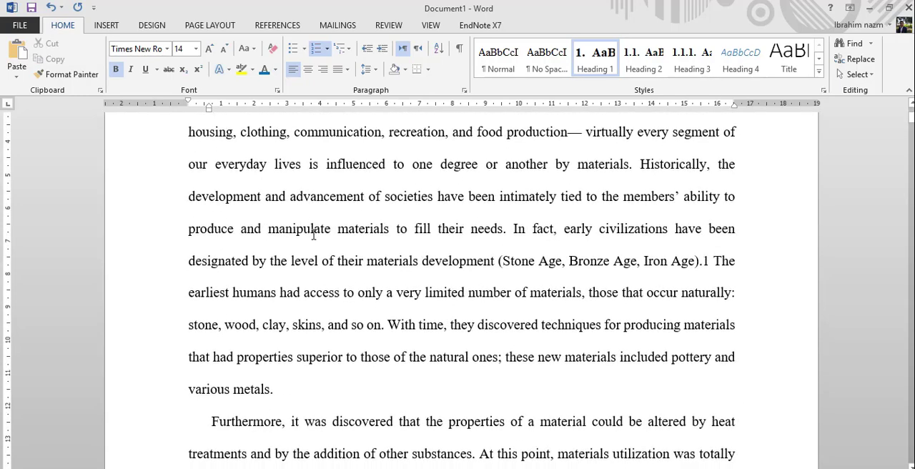
scroll(313, 235, down, 2)
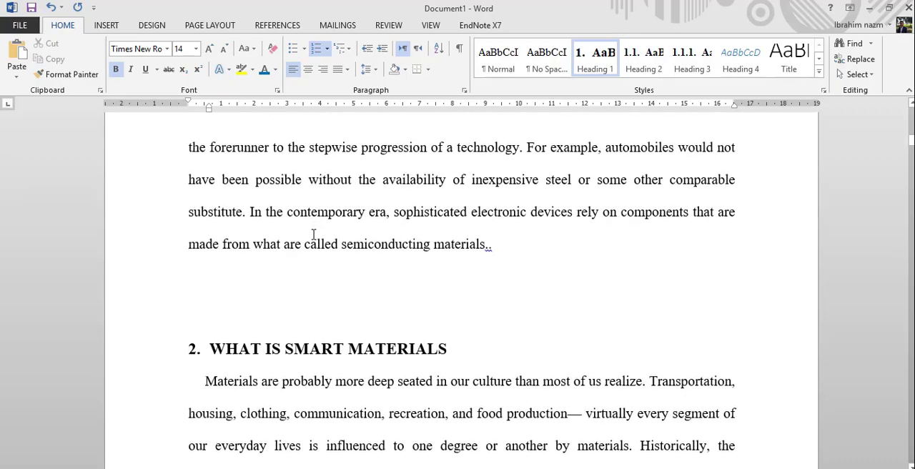
scroll(313, 235, down, 10)
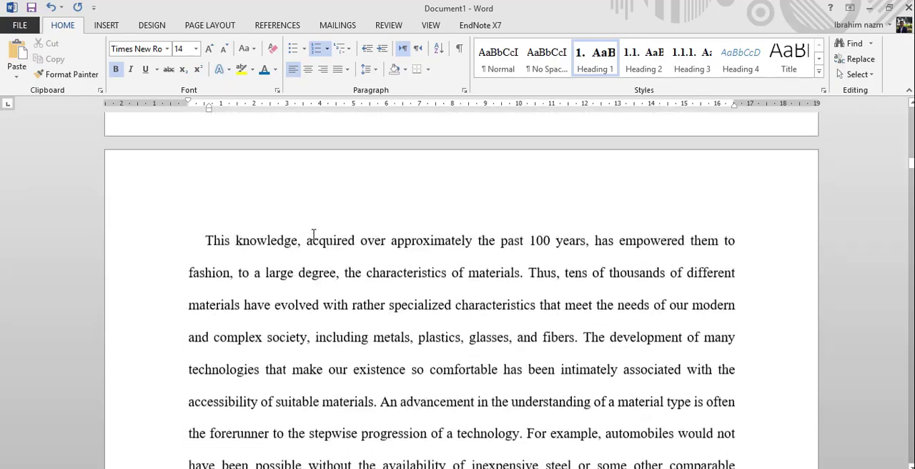
scroll(313, 235, down, 12)
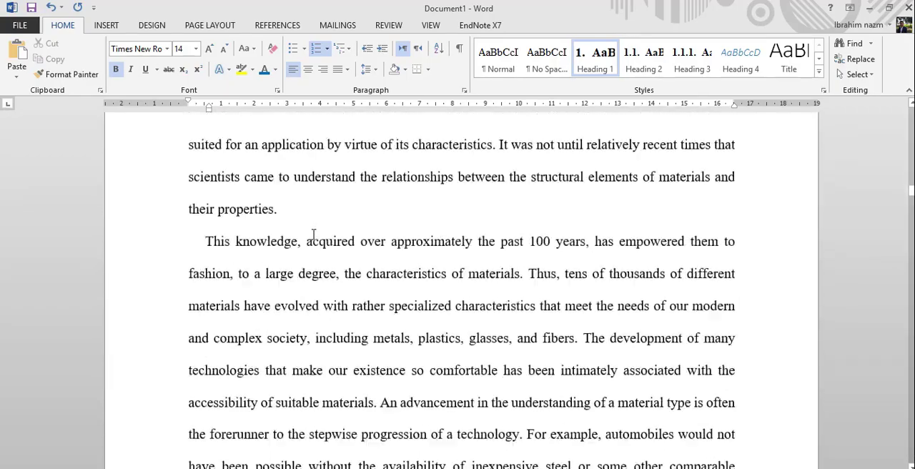
scroll(313, 235, down, 12)
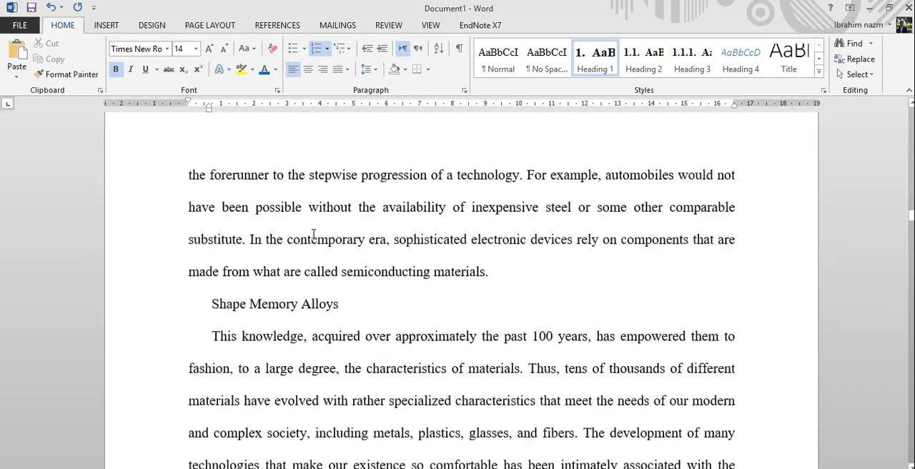
scroll(313, 234, down, 12)
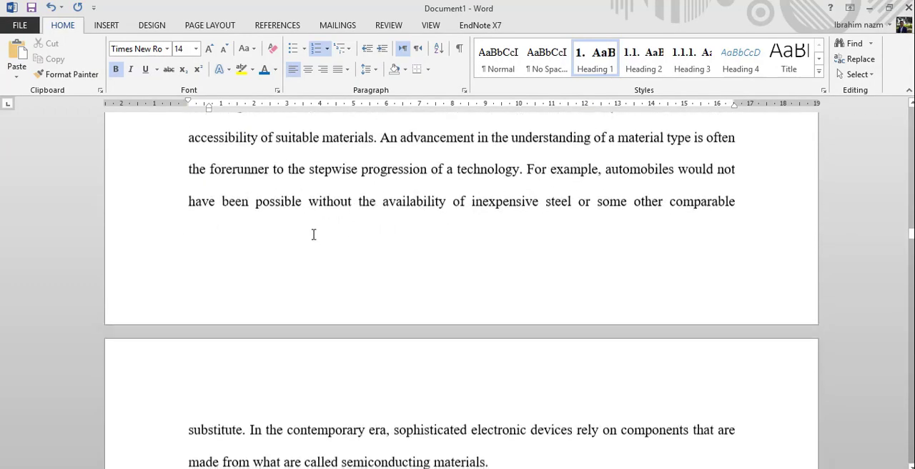
scroll(314, 234, down, 12)
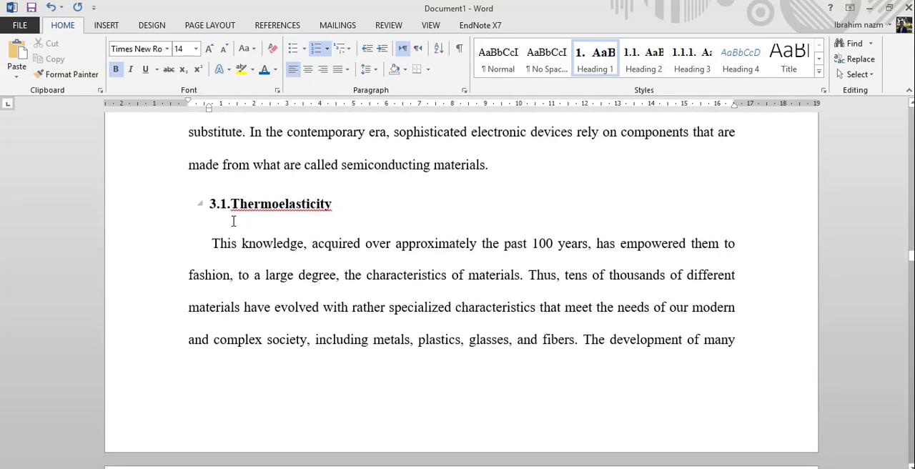
scroll(309, 254, down, 12)
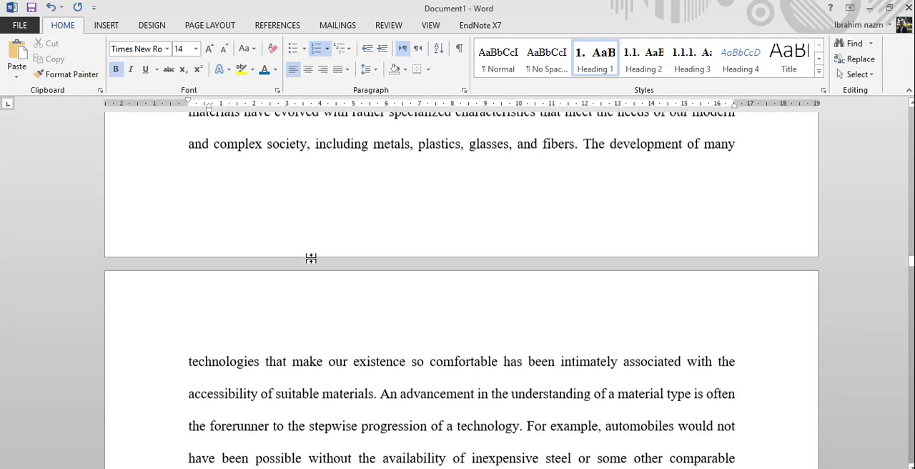
scroll(312, 258, down, 12)
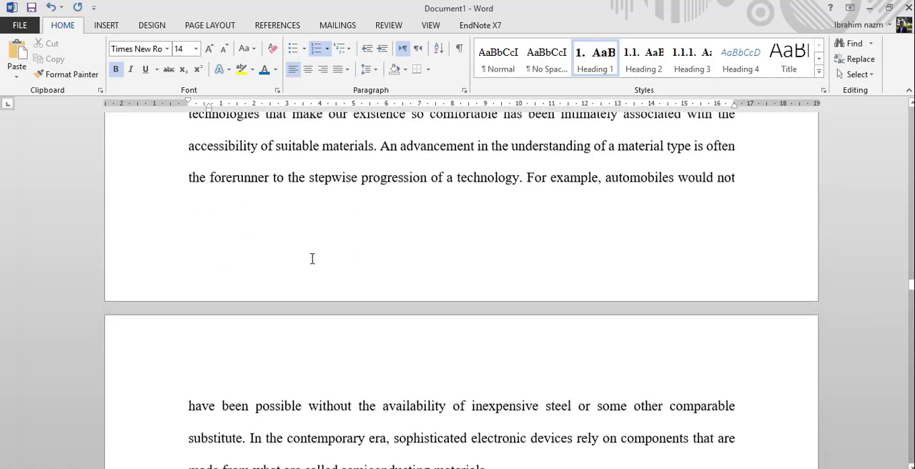
scroll(313, 258, down, 12)
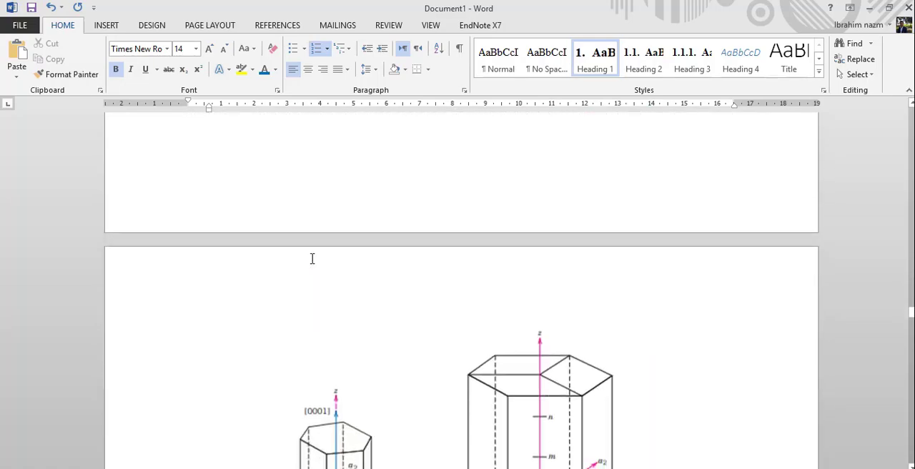
scroll(313, 258, up, 1)
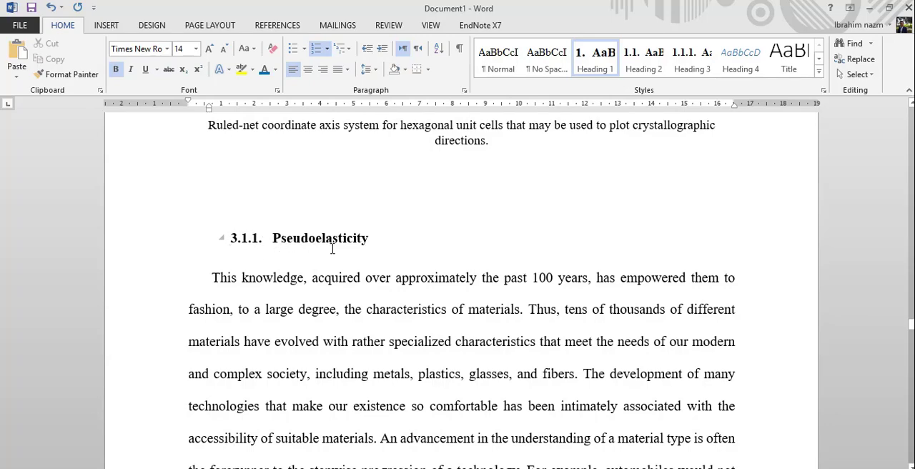
scroll(333, 246, down, 5)
scroll(333, 250, down, 20)
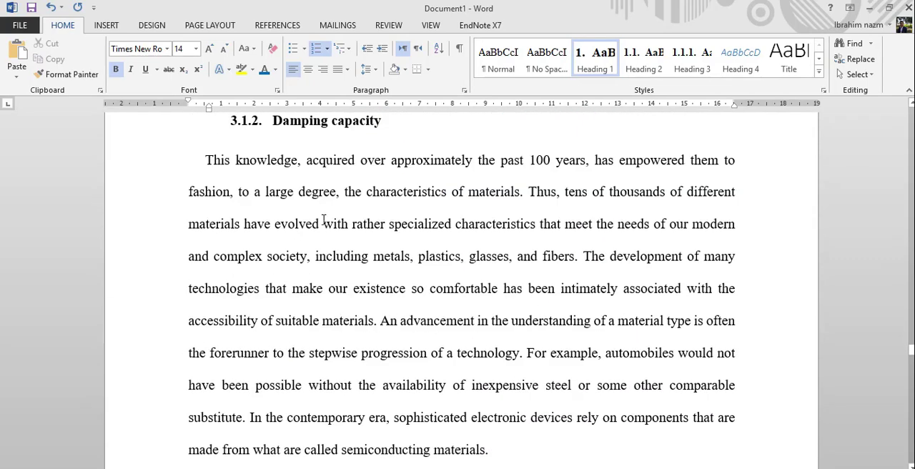
scroll(323, 220, up, 1)
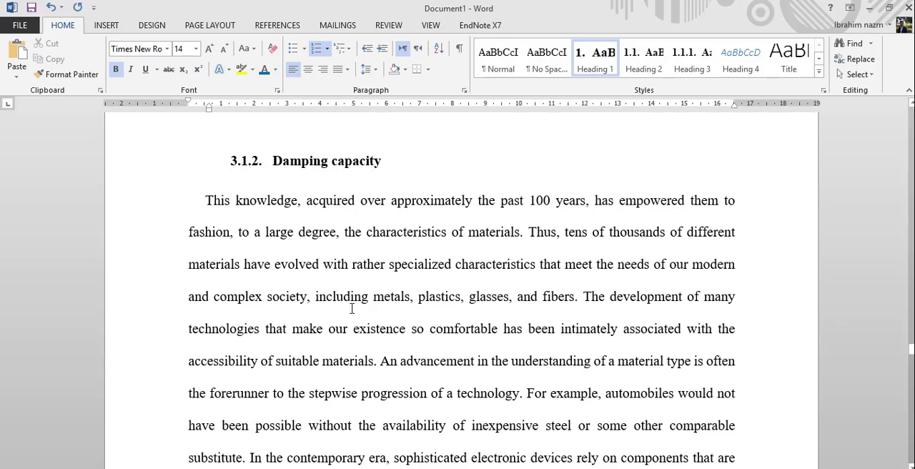
Redefine level 3 of the multilevel list with the a, b, c, … number style and apply it to the document
click(342, 48)
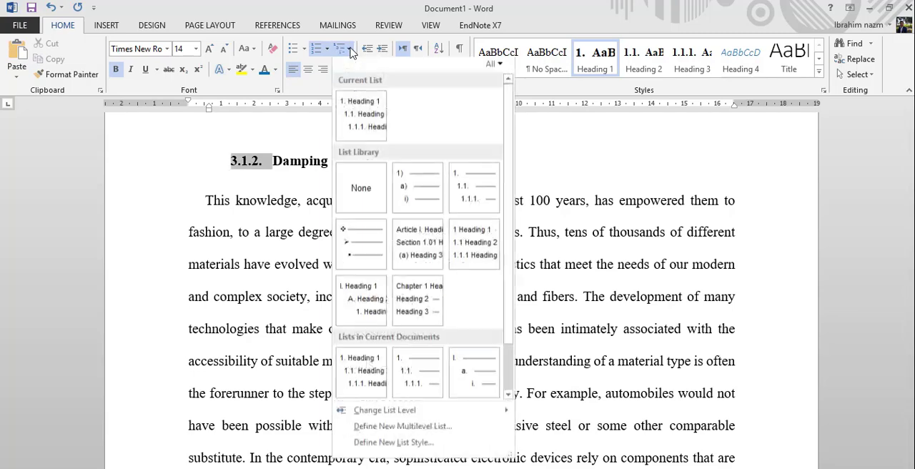
click(390, 434)
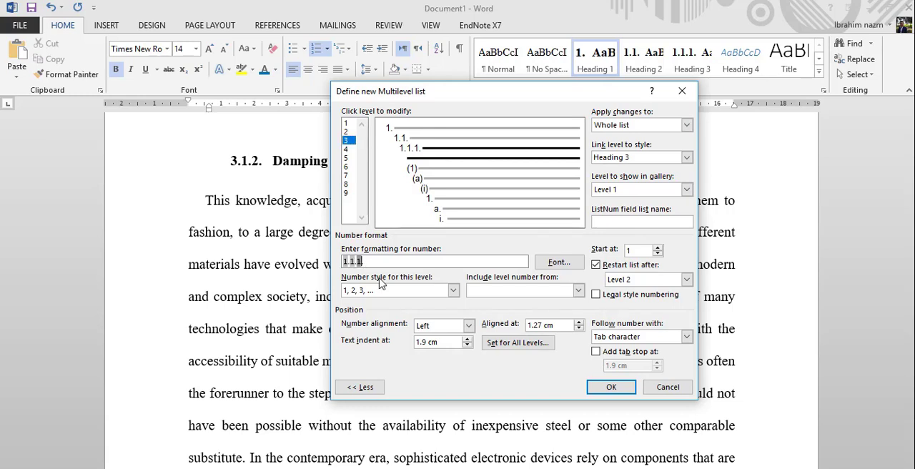
key(BackSpace)
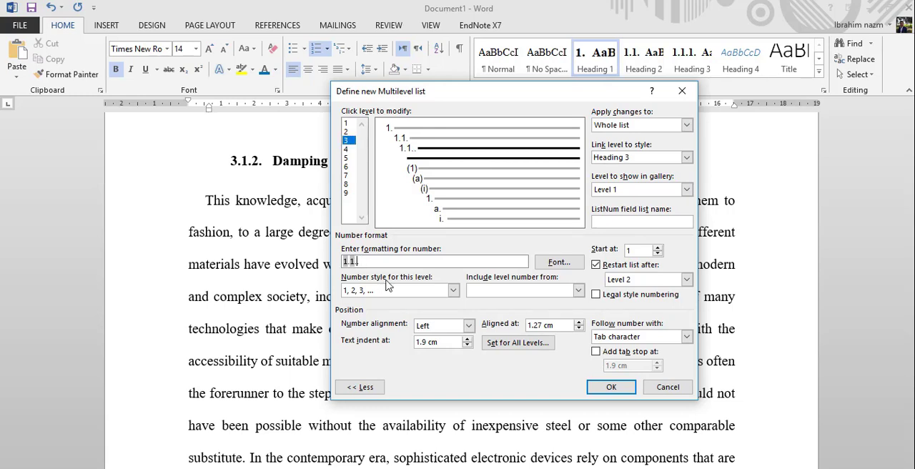
click(454, 290)
click(375, 348)
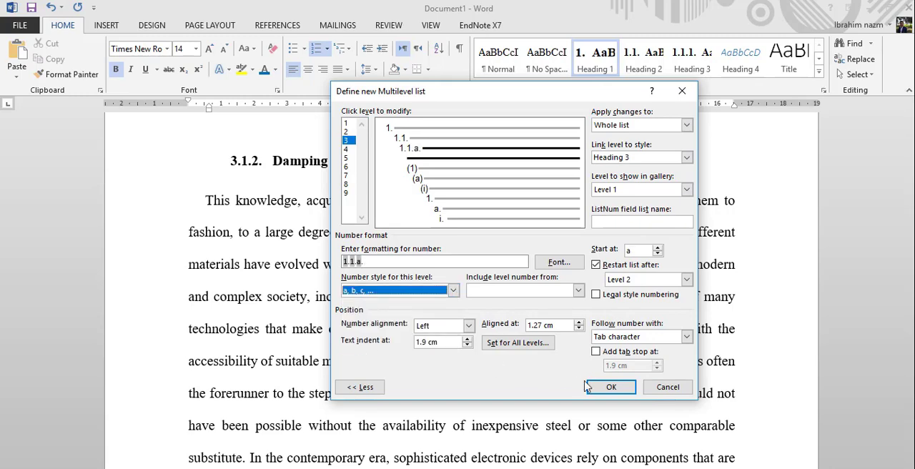
click(606, 389)
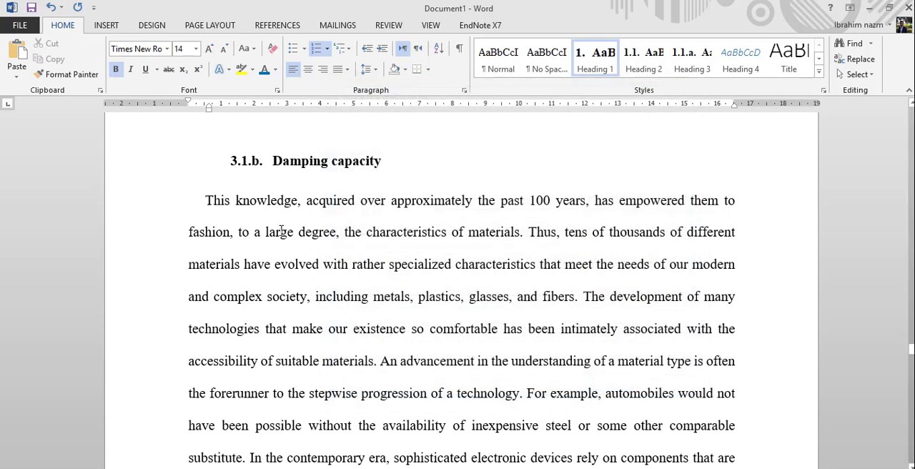
Remove the automatic numbering from the References heading
scroll(284, 221, down, 5)
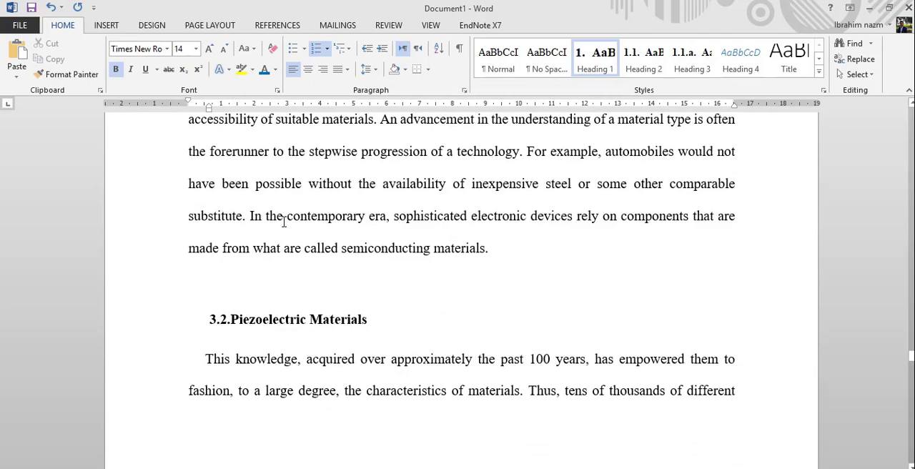
scroll(284, 222, down, 8)
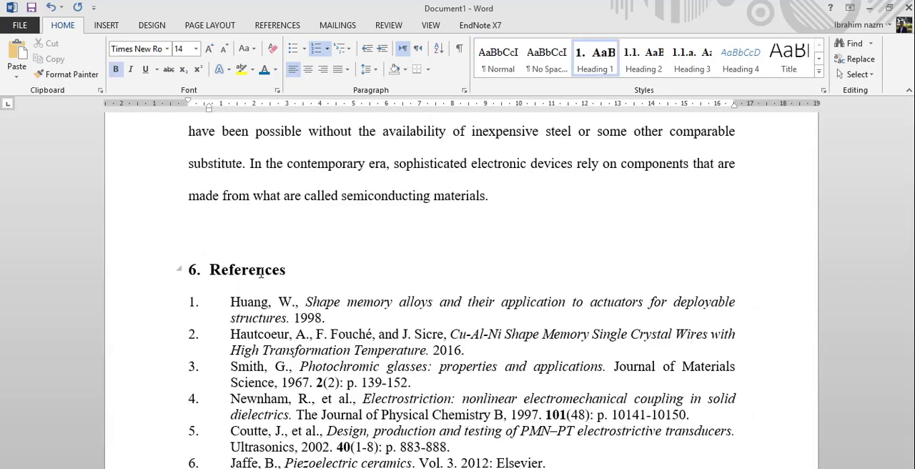
click(317, 55)
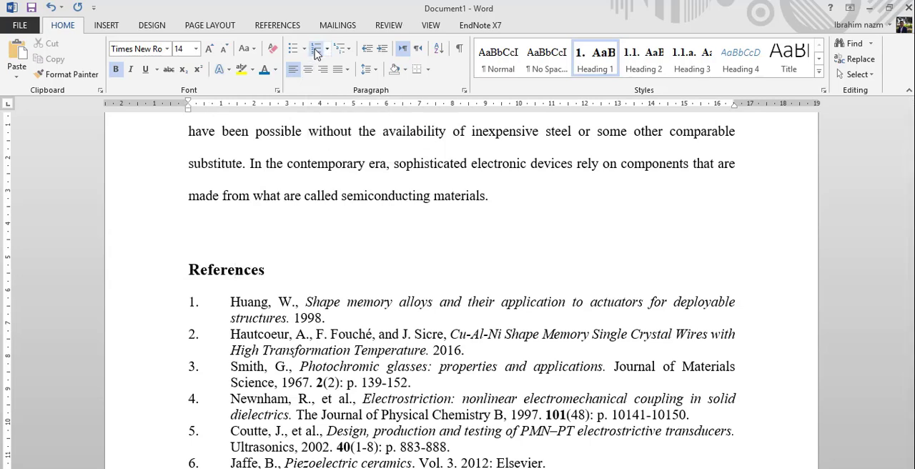